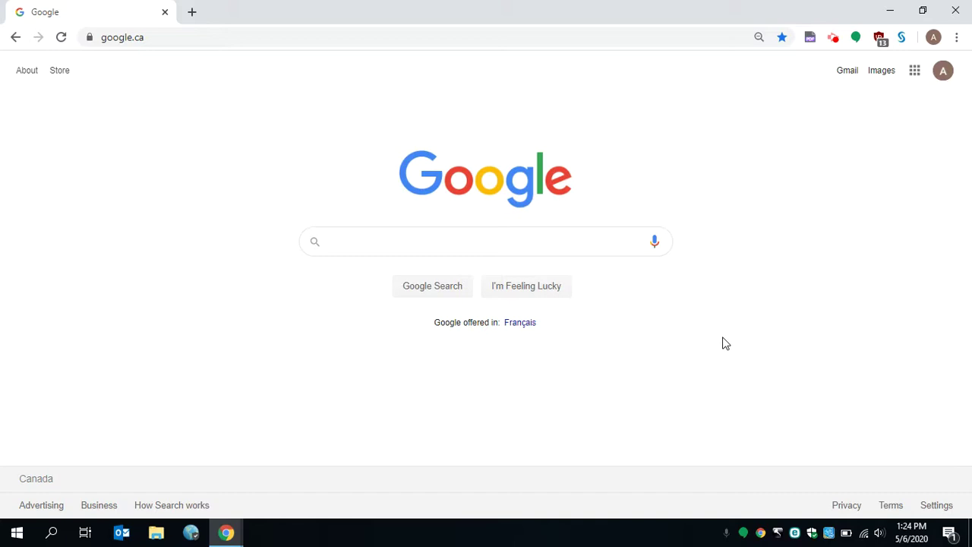
Open the Laboratory of the SAS Graphics Accelerator extension
left_click(902, 40)
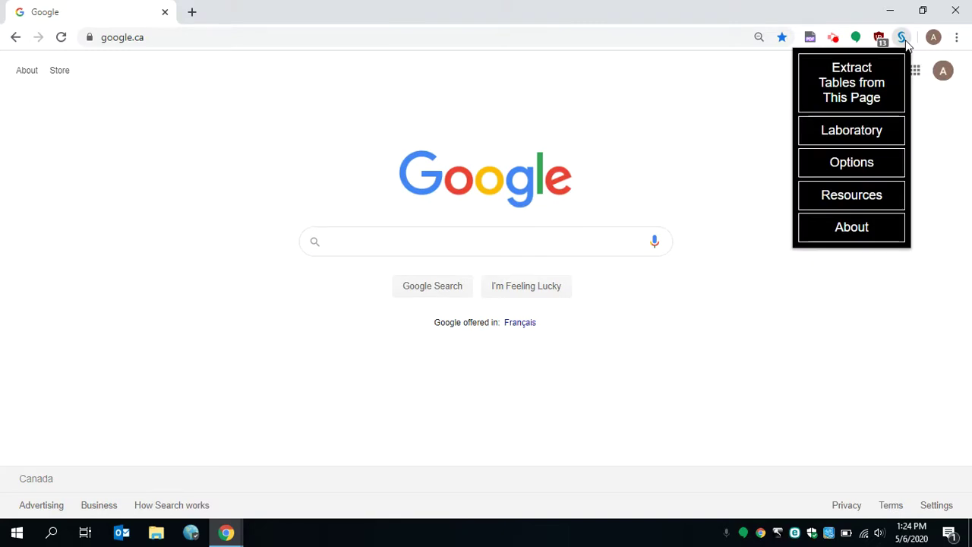
key("Tab")
key("Tab")
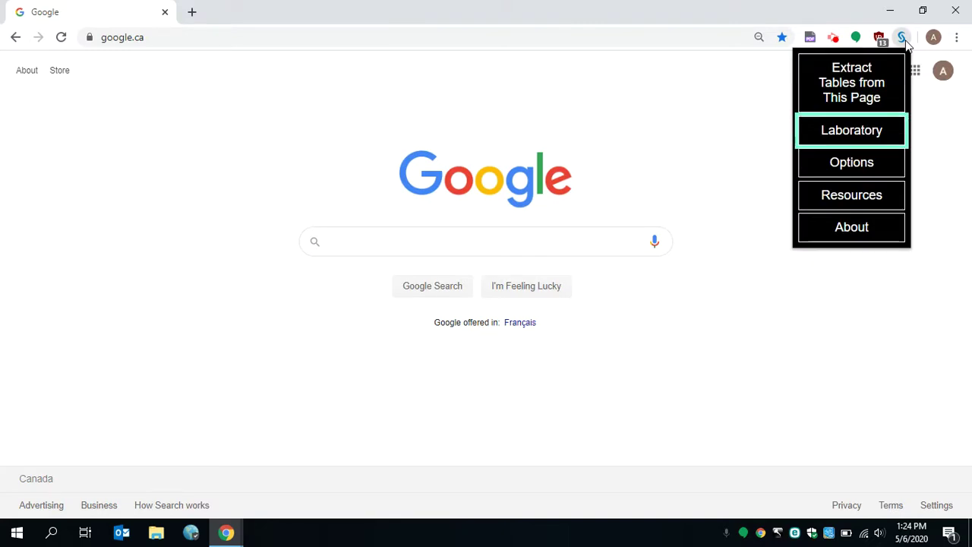
key("Return")
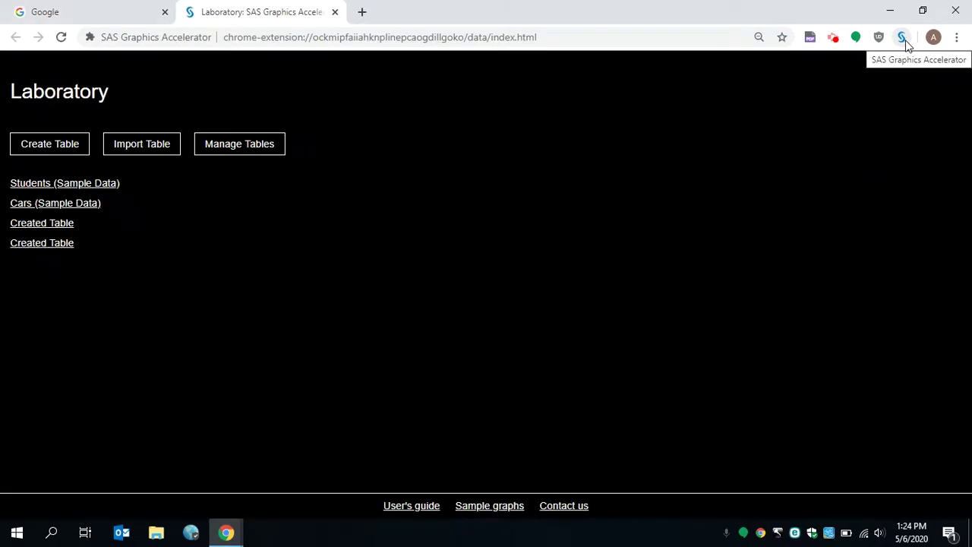
Create a new table with 2 columns and 5 rows and proceed to filling in its data
key("Tab")
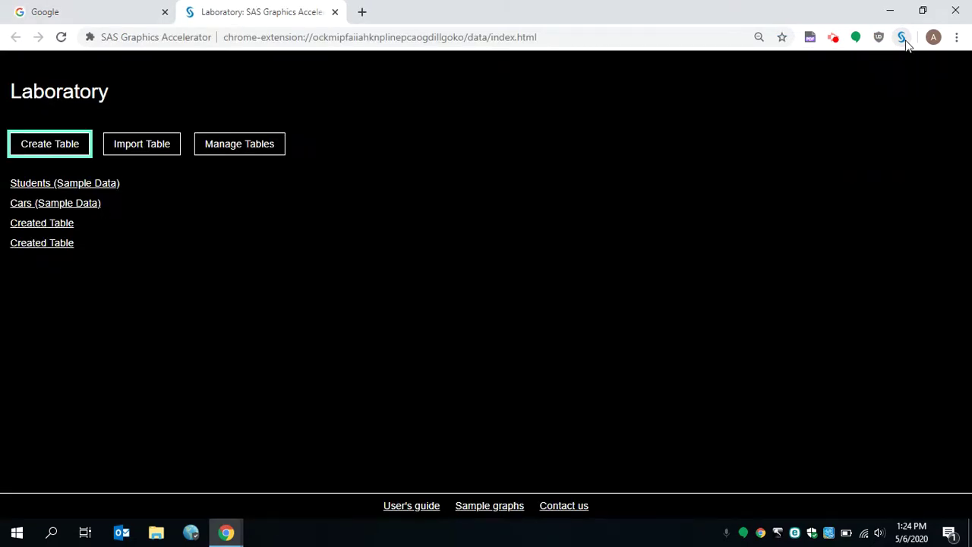
key("Return")
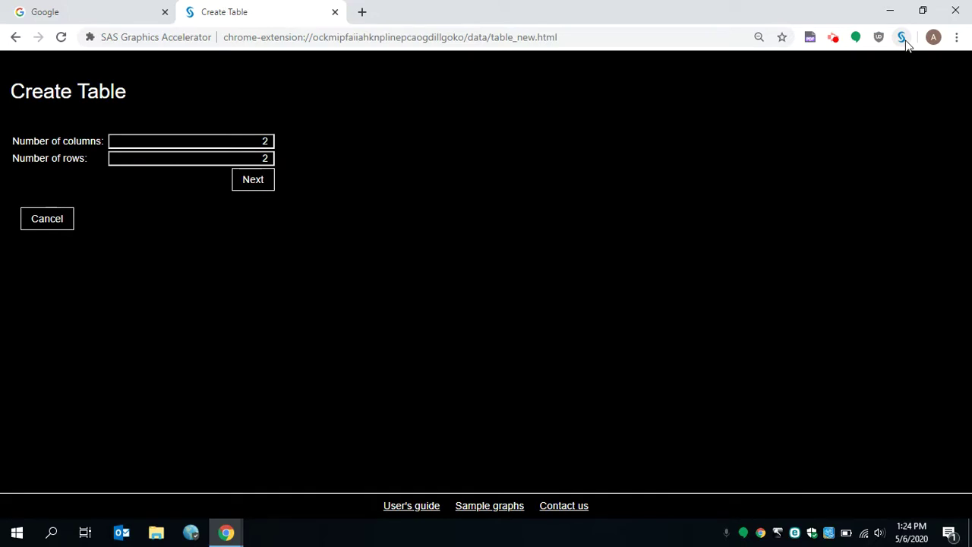
key("Tab")
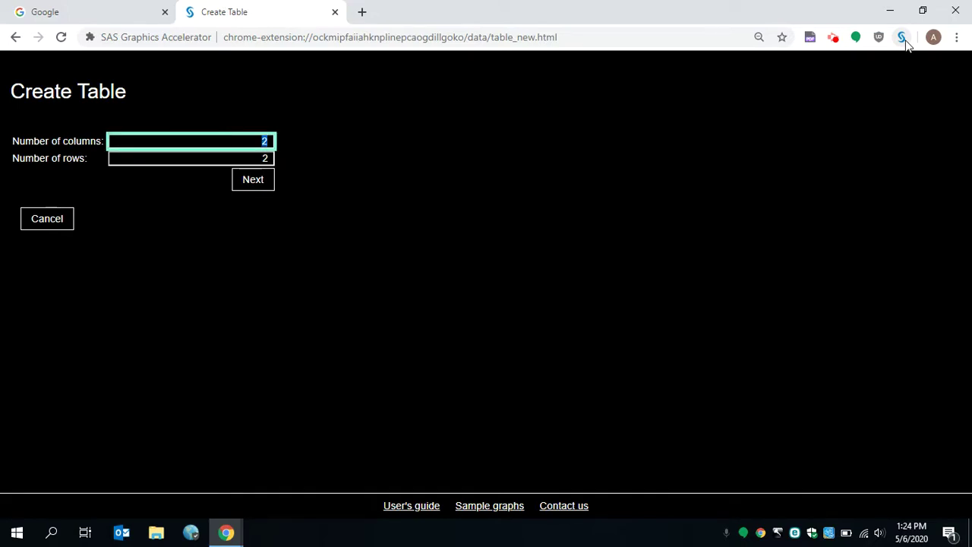
key("Tab")
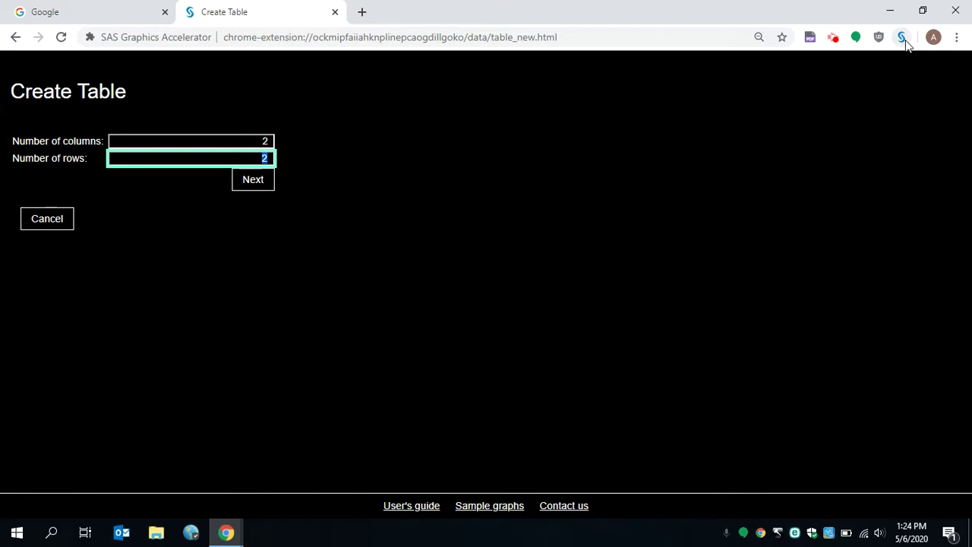
type("5")
key("Tab")
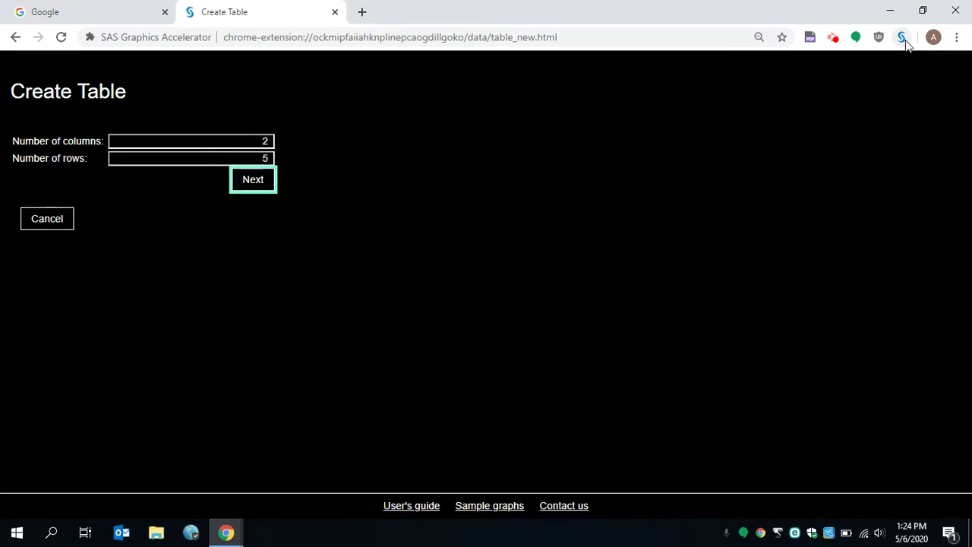
key("Return")
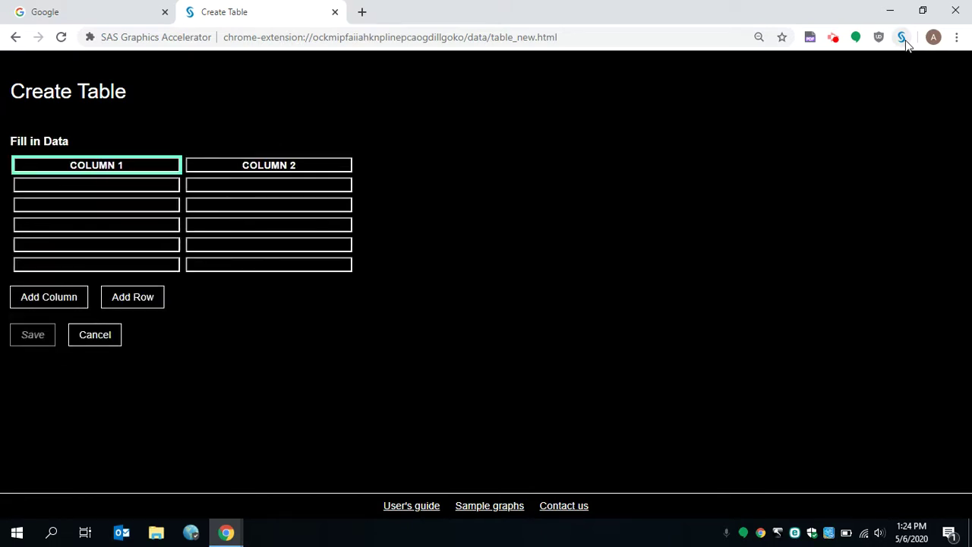
Rename the first column header as "Names"
key("BackSpace")
key("BackSpace")
key("BackSpace")
key("BackSpace")
key("BackSpace")
key("BackSpace")
key("BackSpace")
key("BackSpace")
type("Names")
key("Tab")
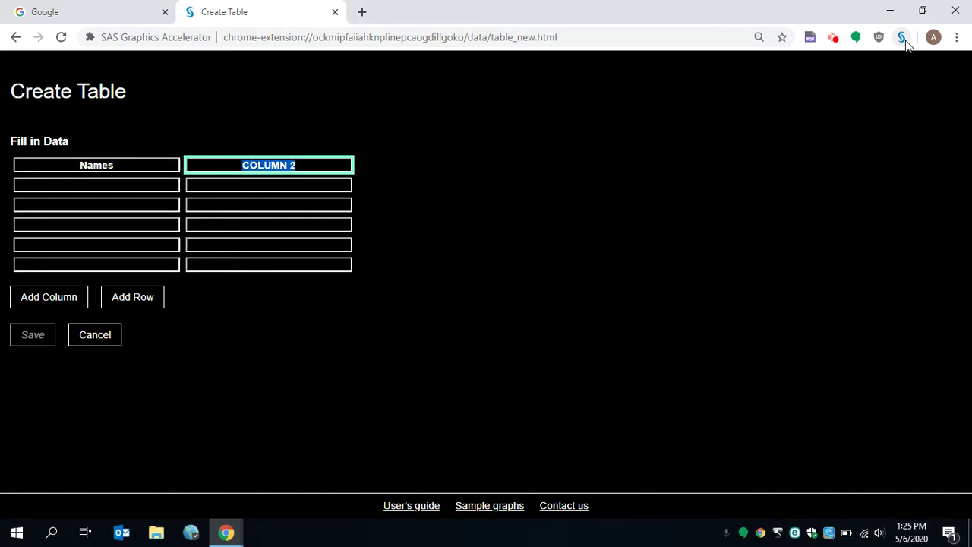
Rename the second column header as "Braille Reading Speed WPM"
key("BackSpace")
type("Brail")
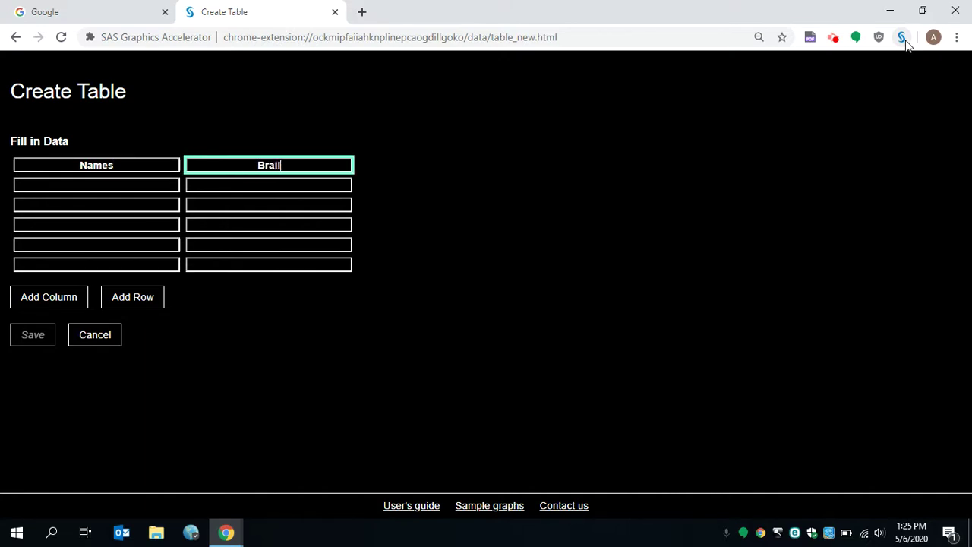
type("le Reading S")
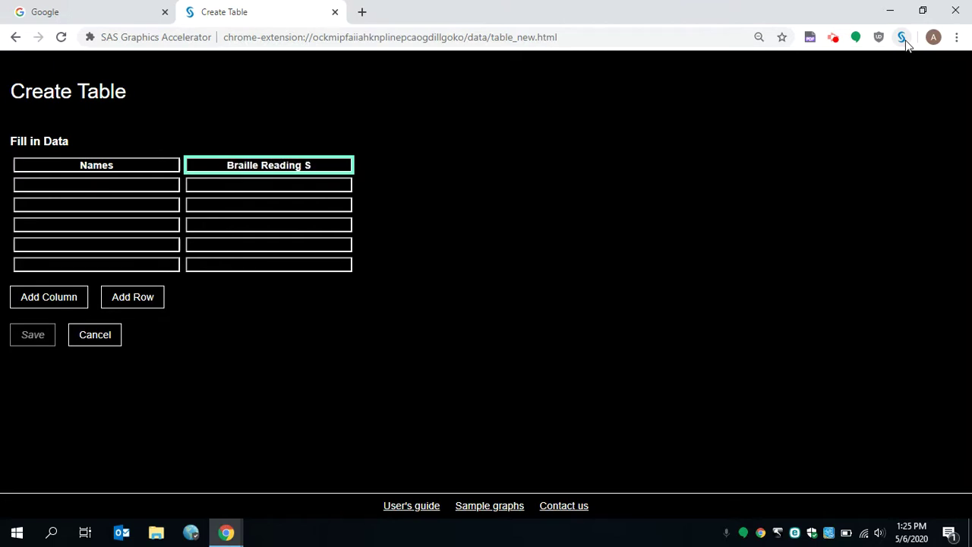
type("peed WPM")
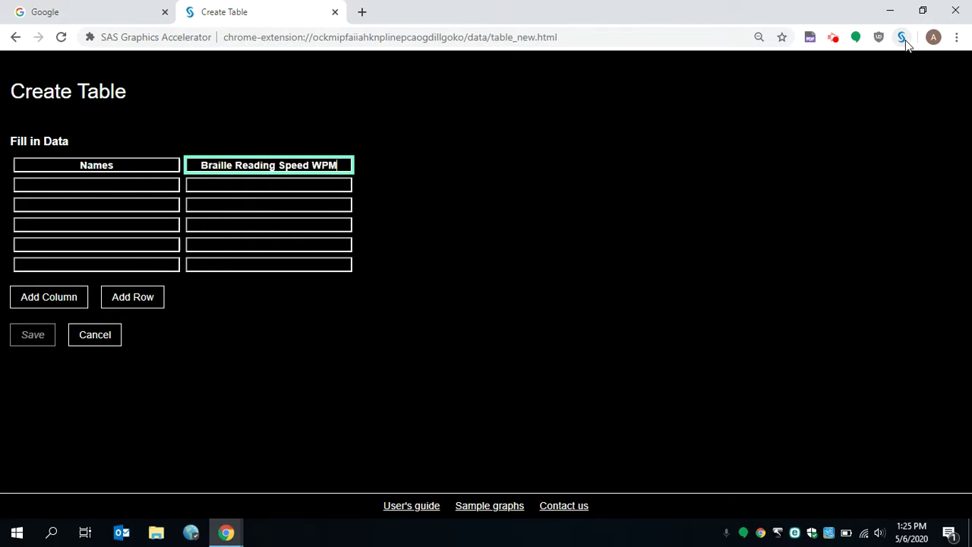
key("Tab")
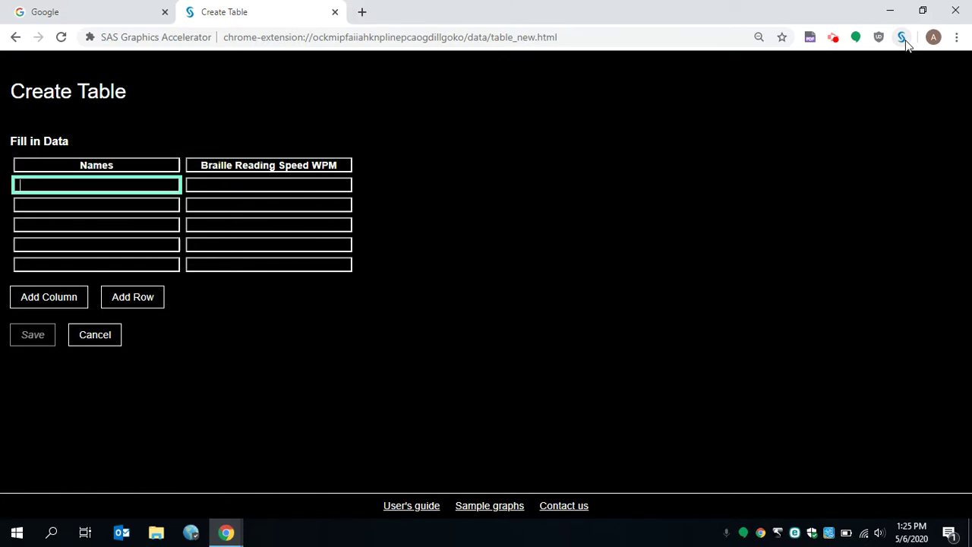
Fill the first two data rows with a first name each and reading speeds of 100 and 105
type("Barbara")
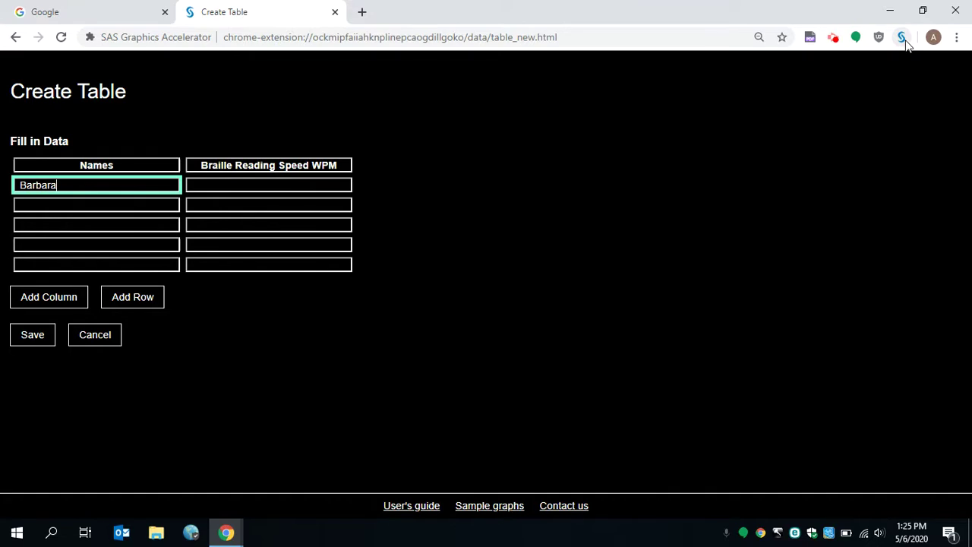
key("Tab")
type("100")
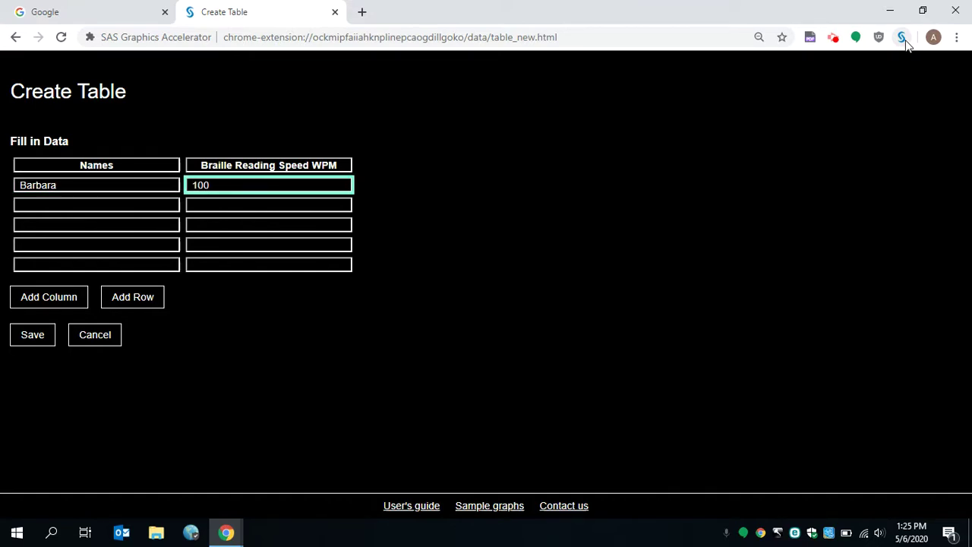
key("Tab")
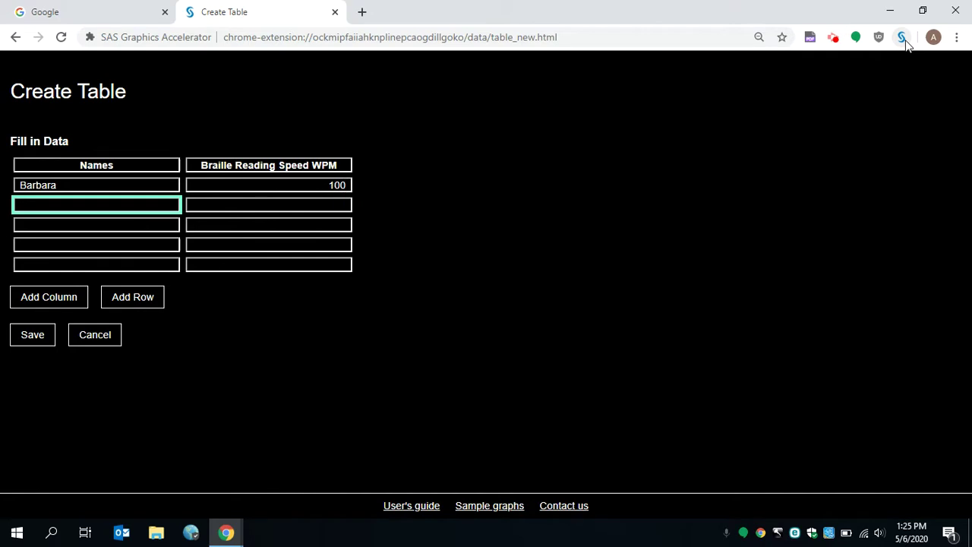
type("Bruce")
key("Tab")
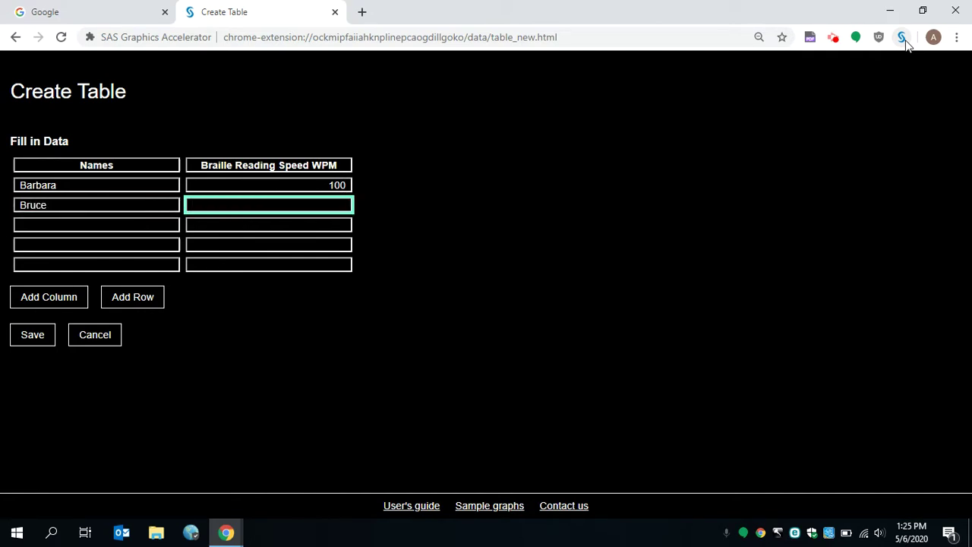
type("105")
key("Tab")
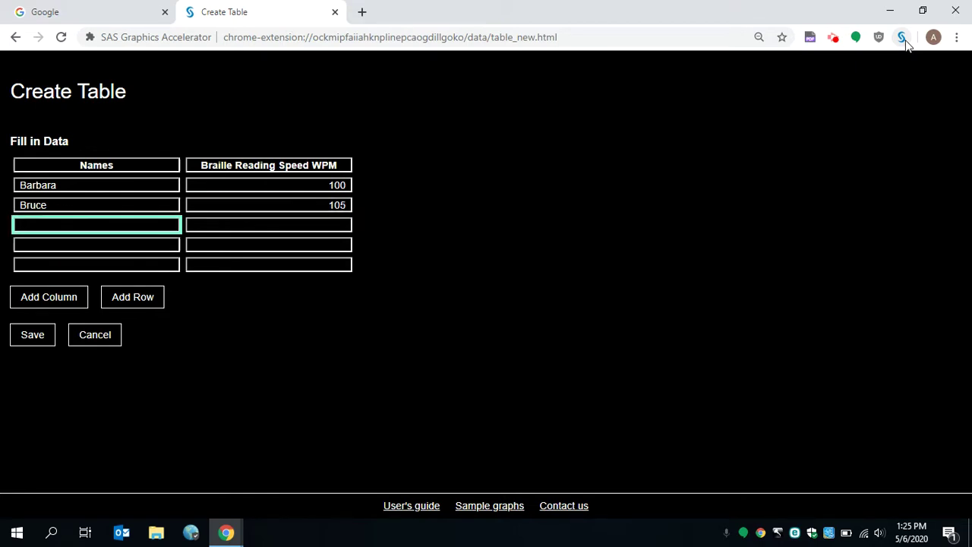
Fill the third and fourth data rows with a name each and reading speeds of 125 and 175
type("Bane")
key("Tab")
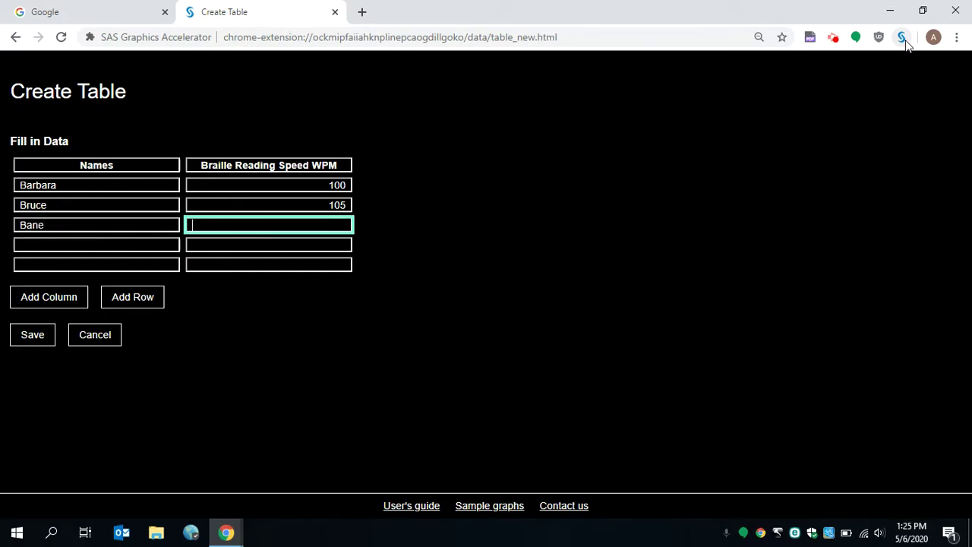
type("125")
key("Tab")
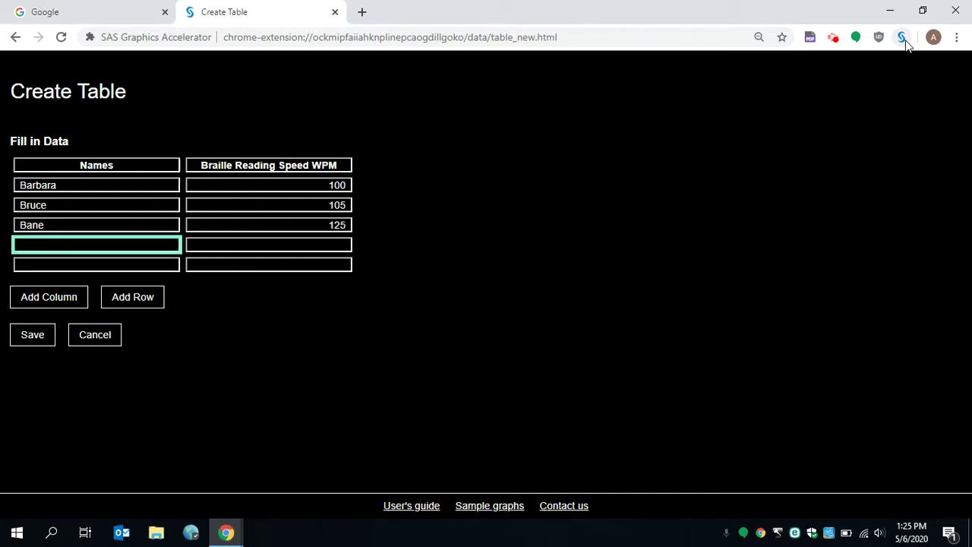
type("Billy")
key("Tab")
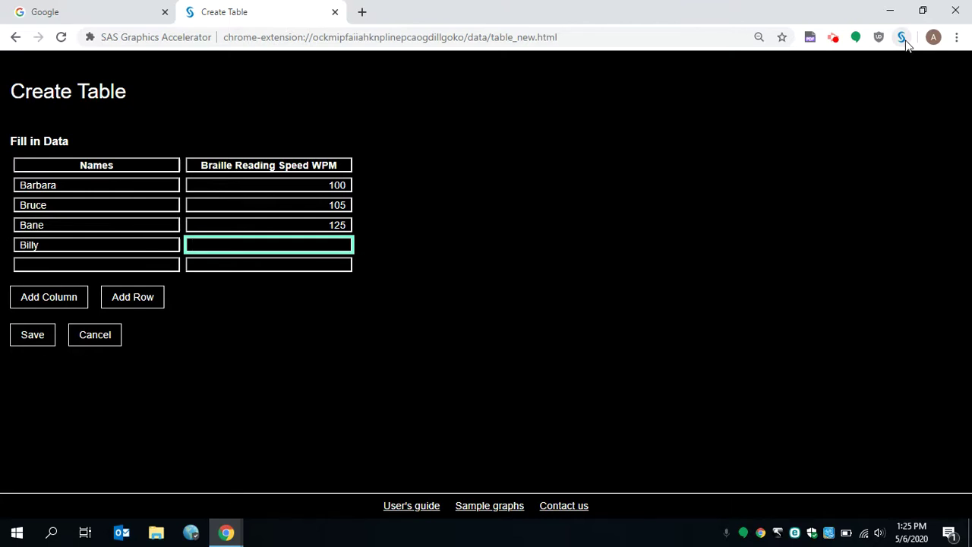
type("175")
key("Tab")
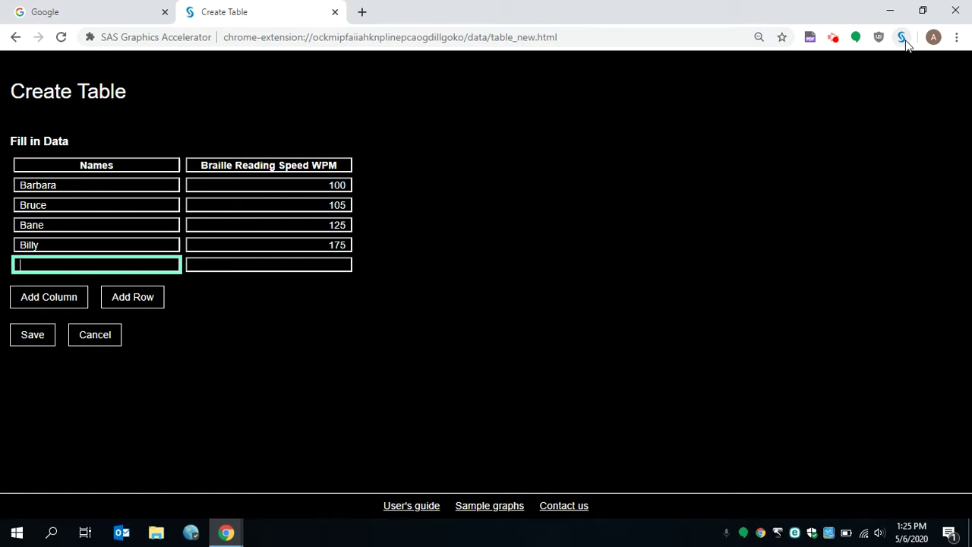
Fill the fifth data row with a first name and a reading speed of 250, and save the table data
type("Barry")
key("Tab")
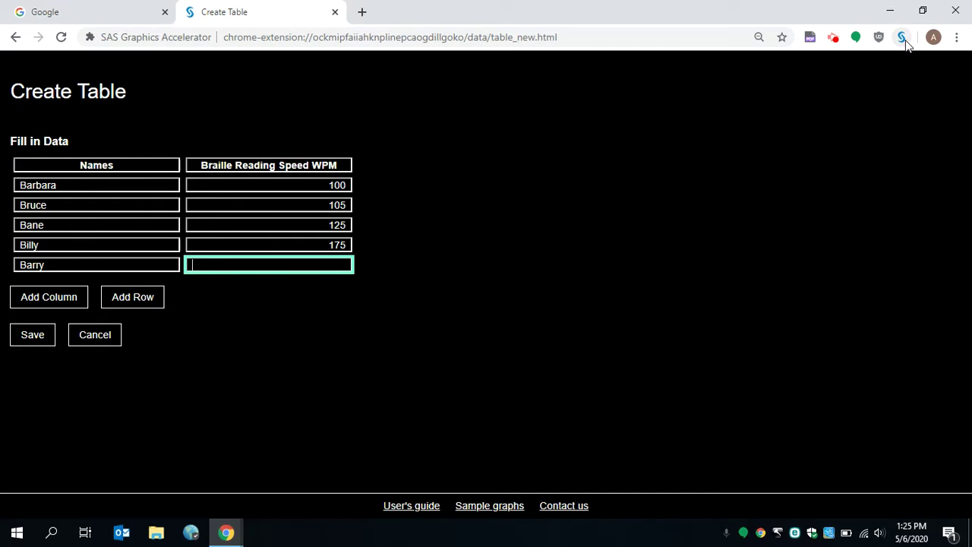
type("250")
key("Tab")
key("Tab")
key("Tab")
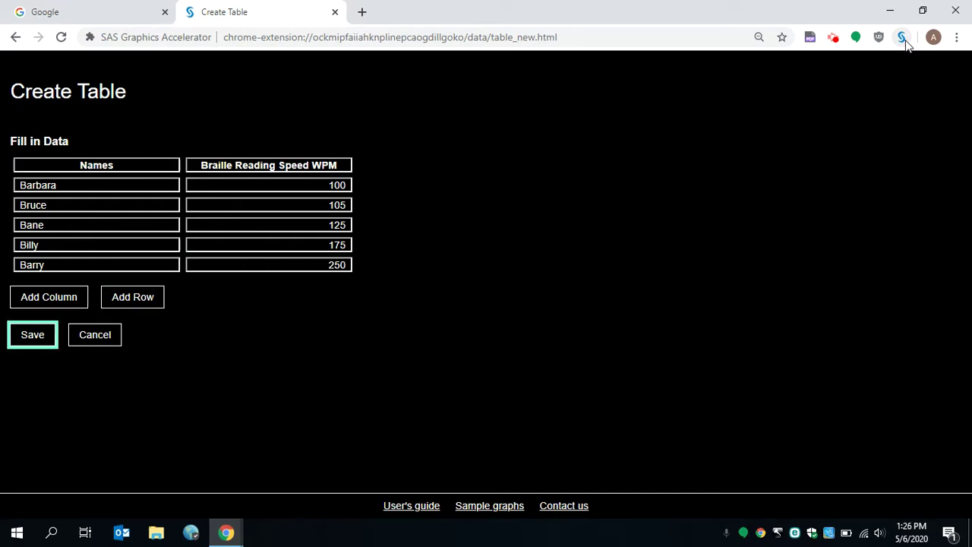
key("Return")
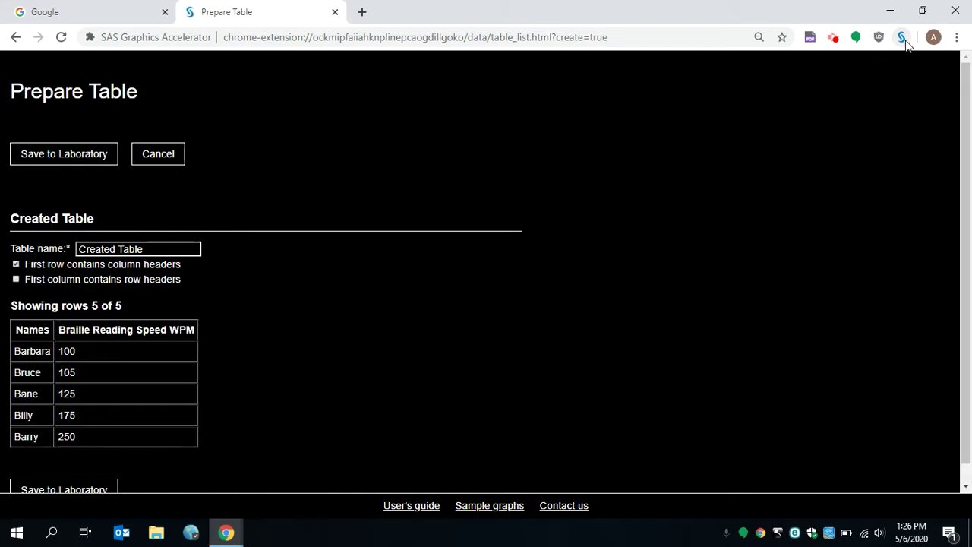
Name the table "Braille Reading Speed" and save it to the Laboratory
key("Tab")
key("Tab")
key("Tab")
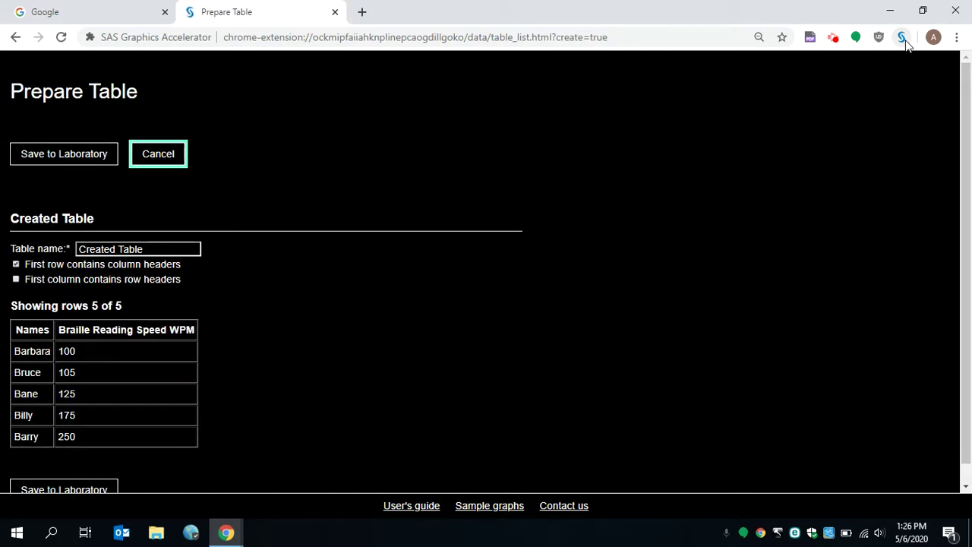
type("Braille")
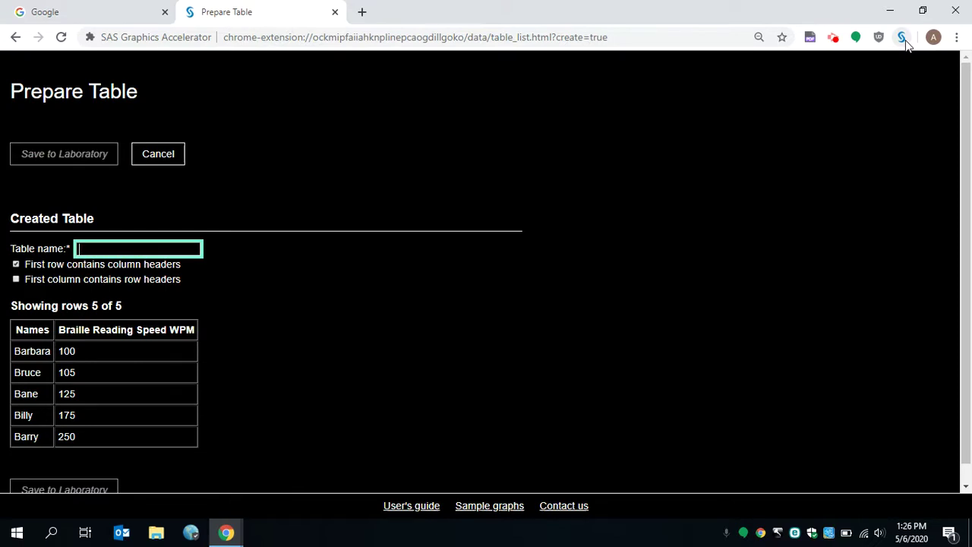
type(" Re")
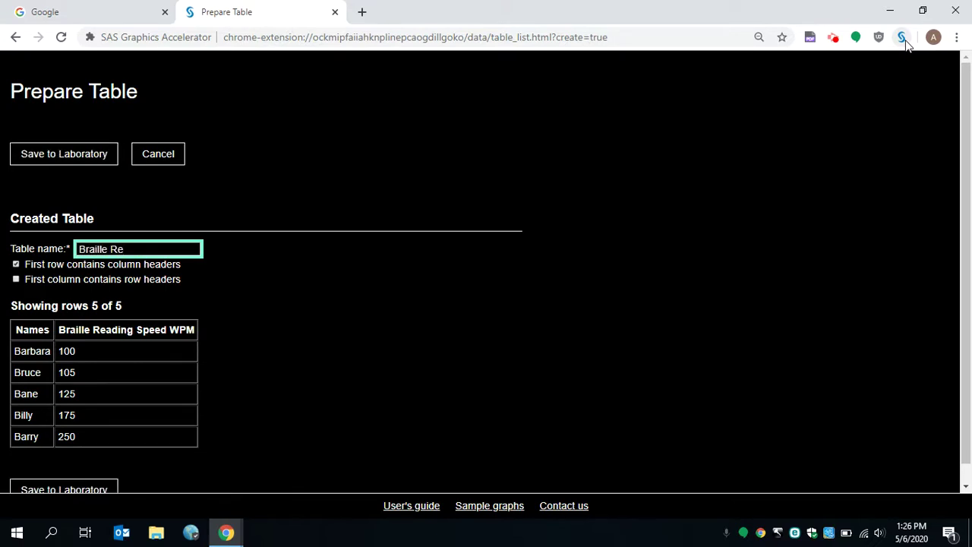
type("ading Speed")
key("Tab")
key("shift+Tab")
key("shift+Tab")
key("shift+Tab")
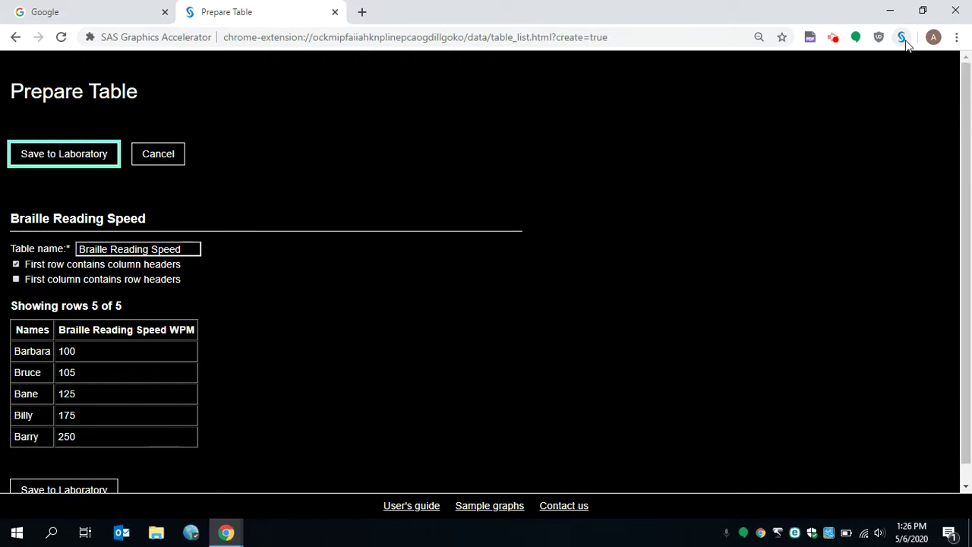
key("Return")
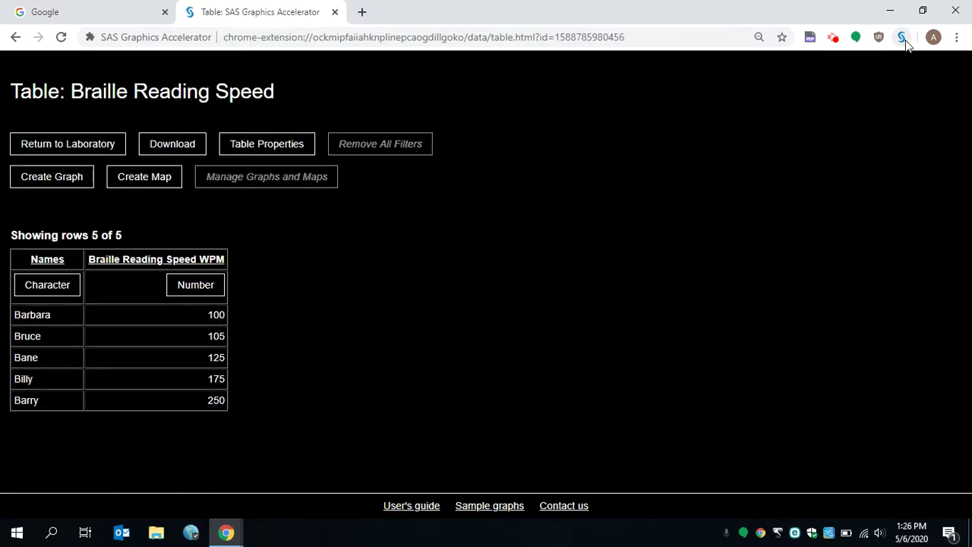
Start a new graph from the Braille Reading Speed table and choose the bar chart type
key("Tab")
key("Tab")
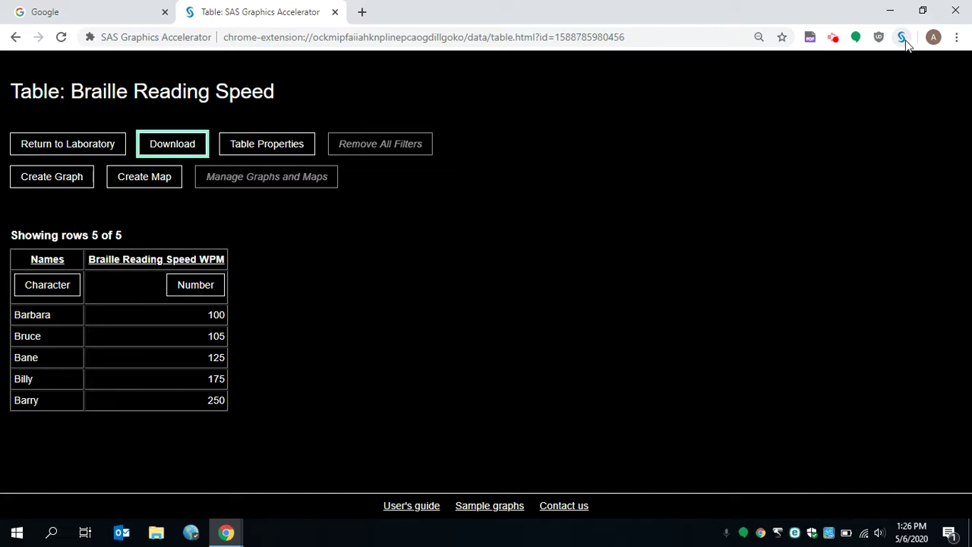
key("Tab")
key("Tab")
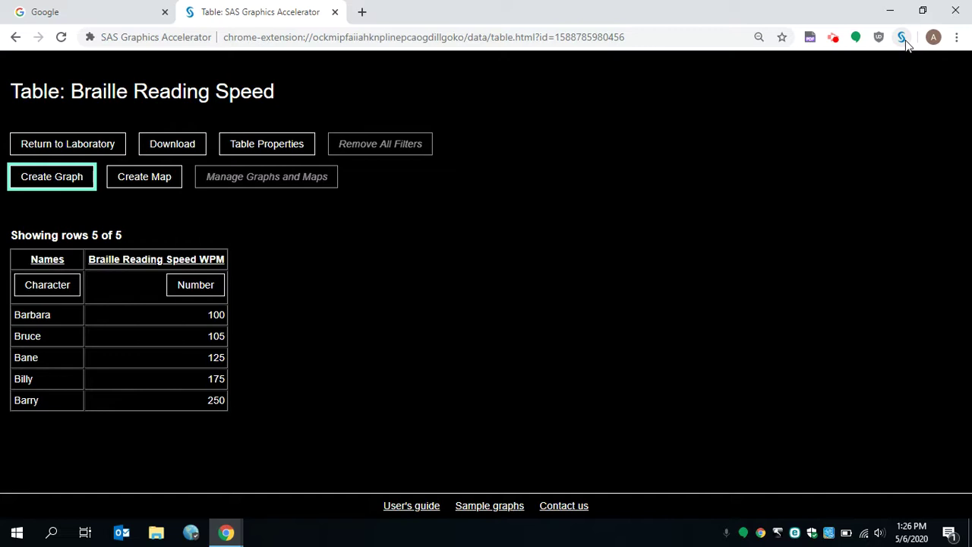
key("Return")
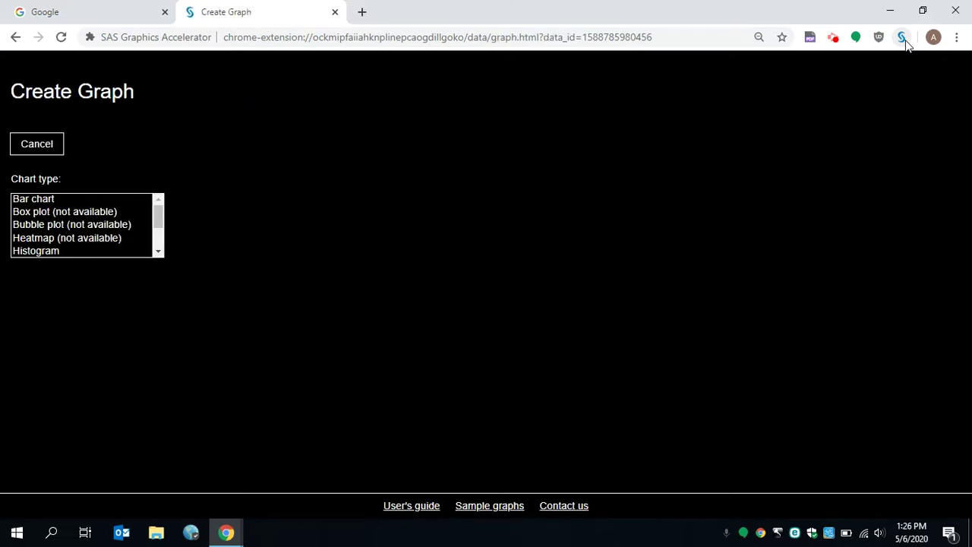
key("Tab")
key("Tab")
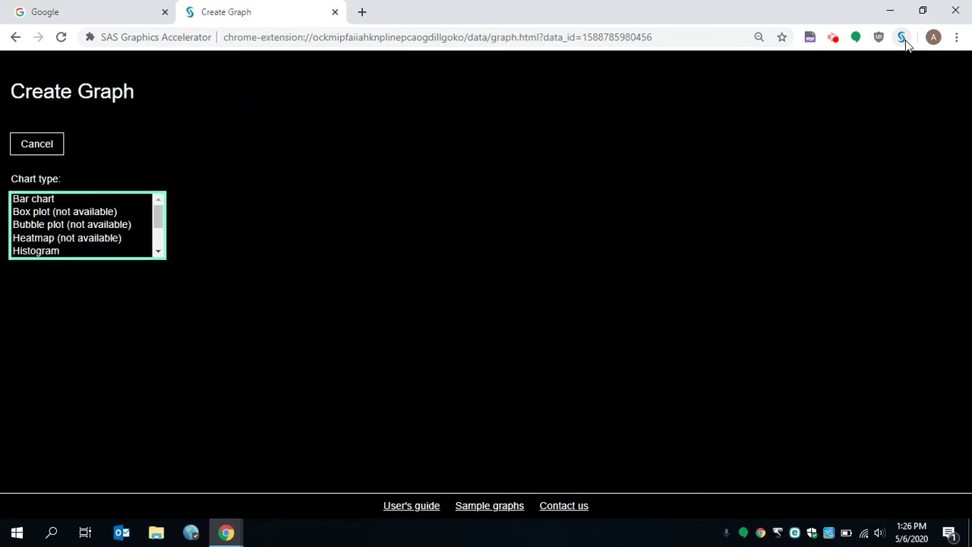
key("Down")
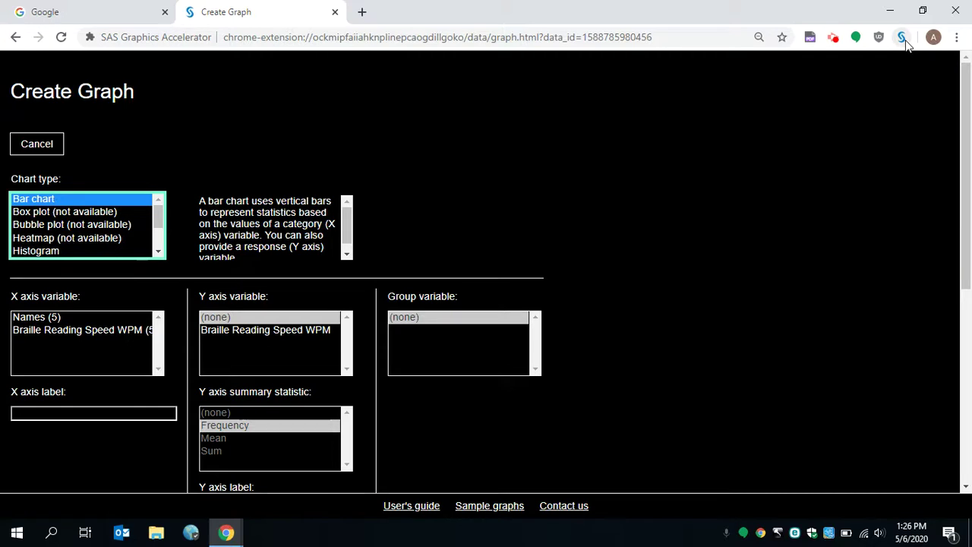
Assign Names as the X axis variable and Braille Reading Speed WPM as the Y axis variable
key("Tab")
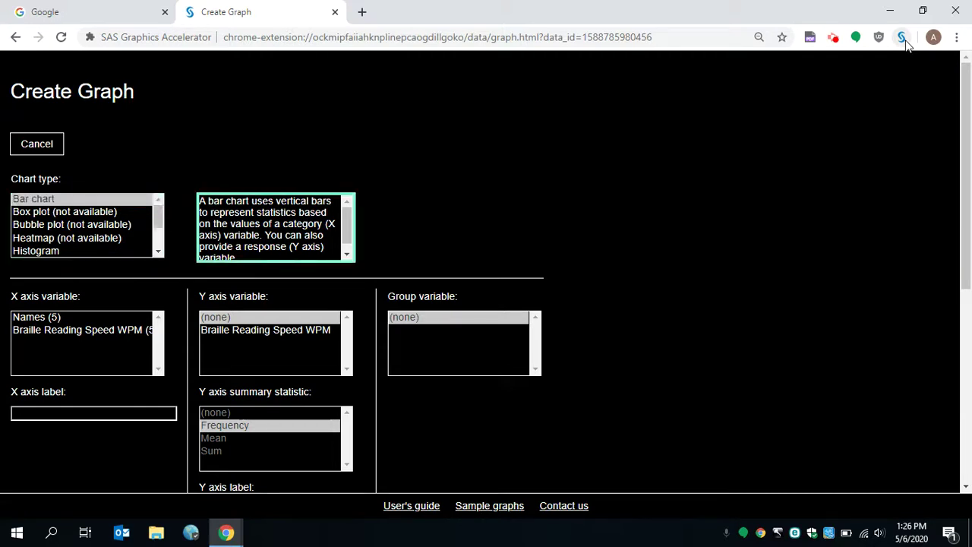
key("Tab")
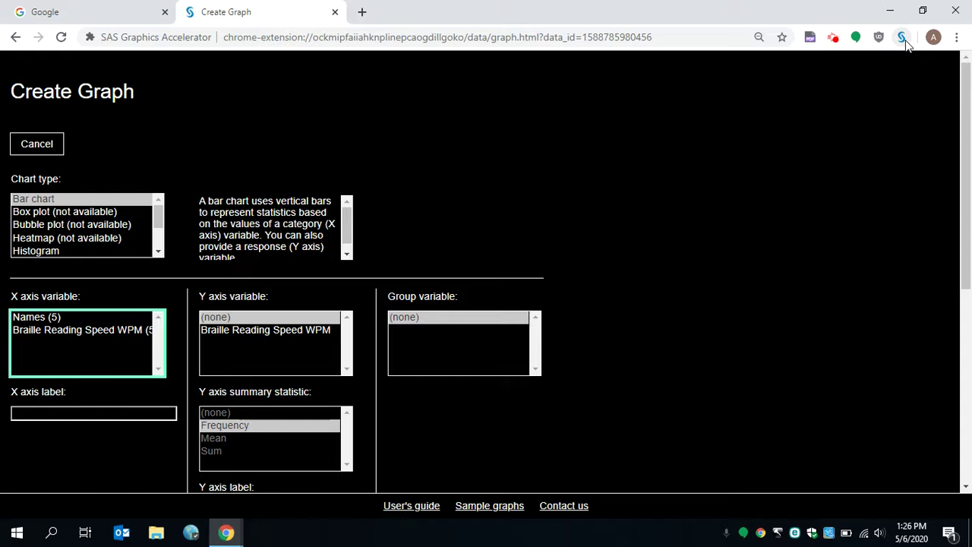
key("Down")
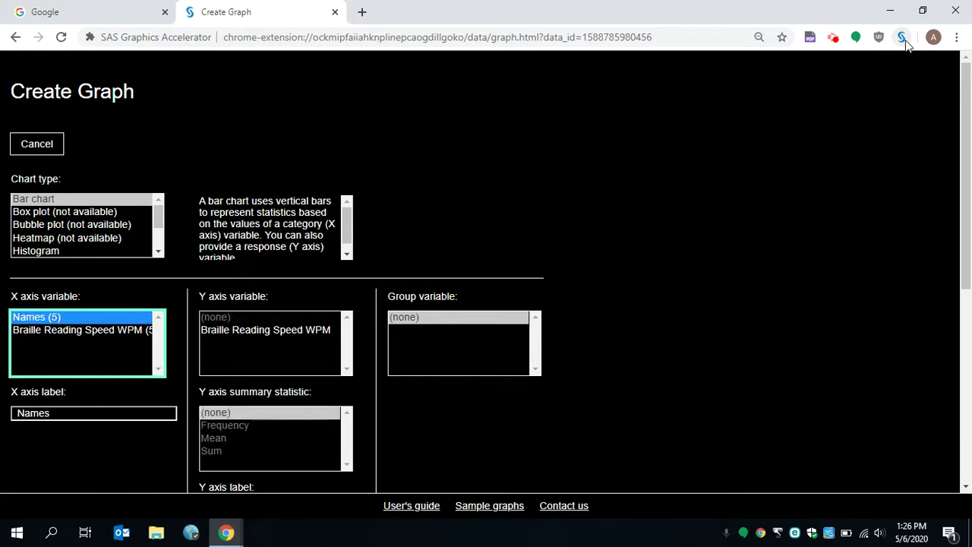
key("Tab")
key("Tab")
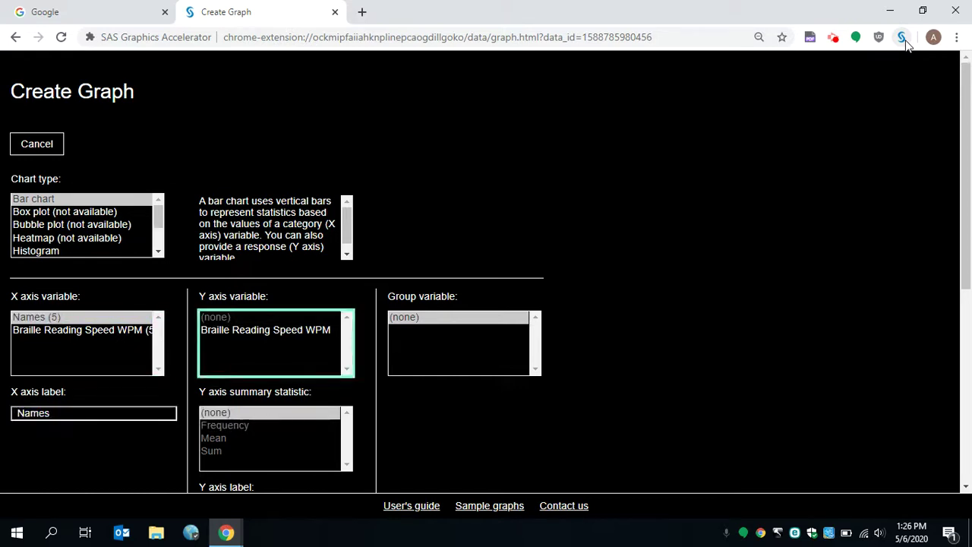
key("Down")
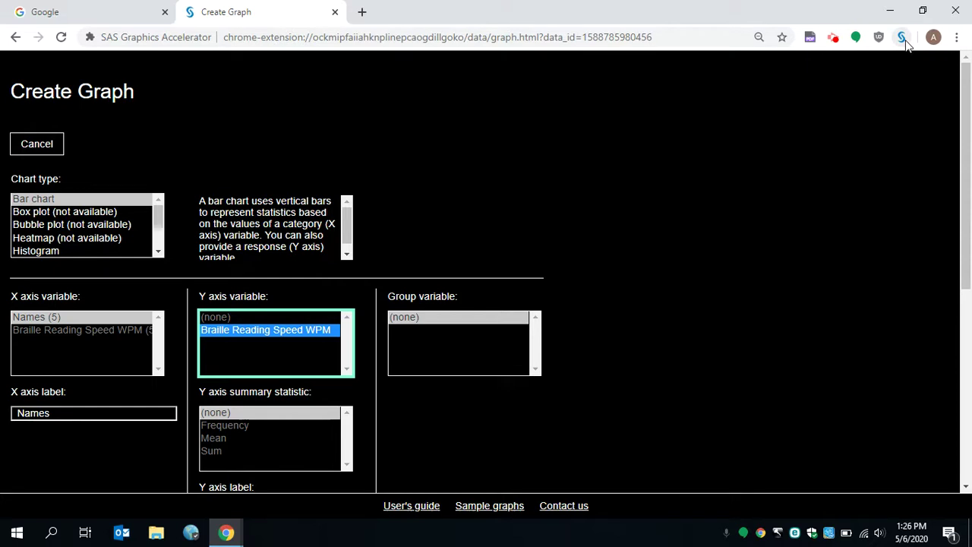
Set the Y axis minimum value to 100 and its maximum value to 300
key("Tab")
key("Tab")
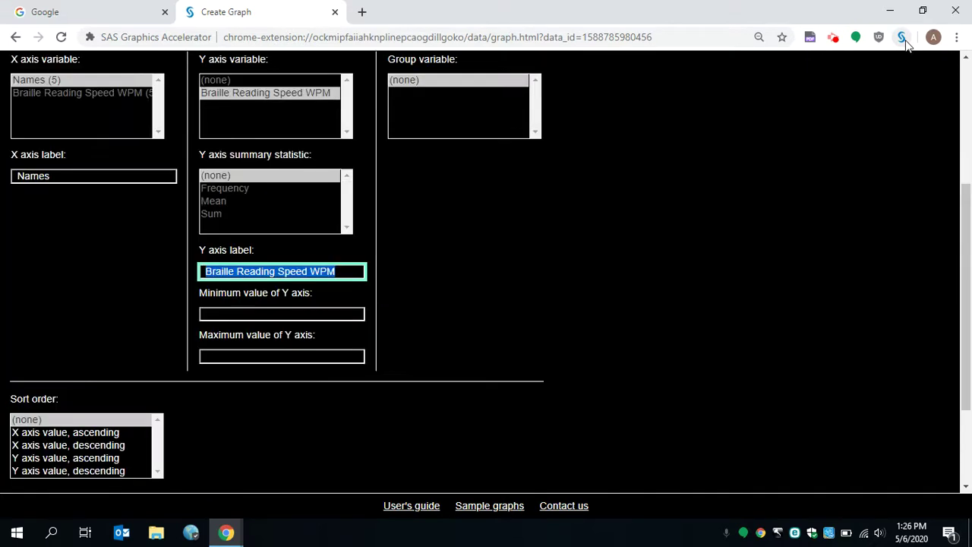
key("Tab")
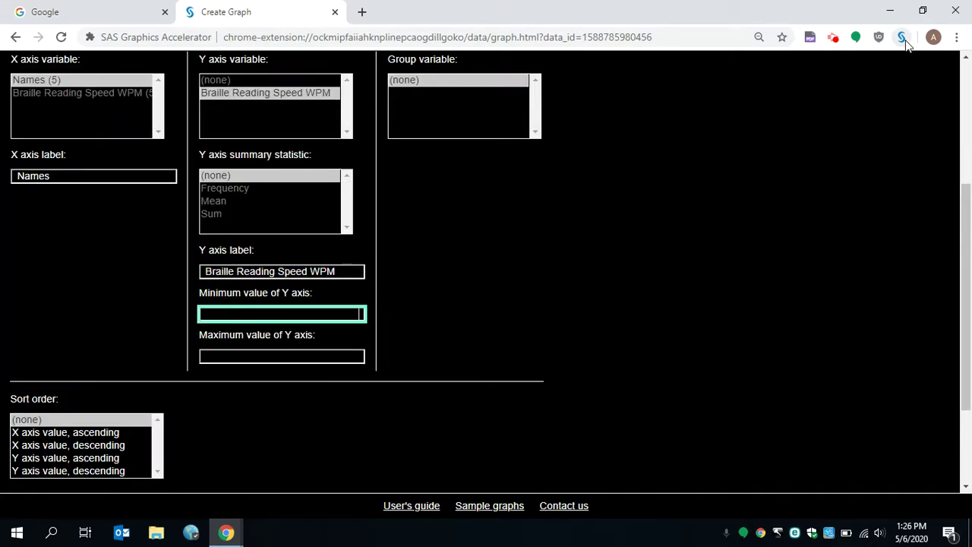
type("100")
key("Tab")
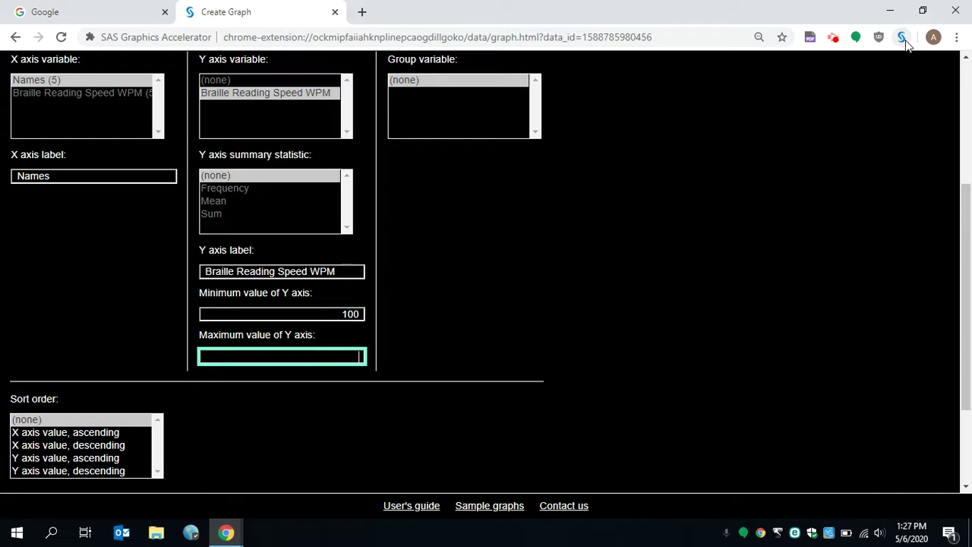
type("300")
Set the sort order to Y axis value, ascending, and create the bar chart
key("Tab")
key("Tab")
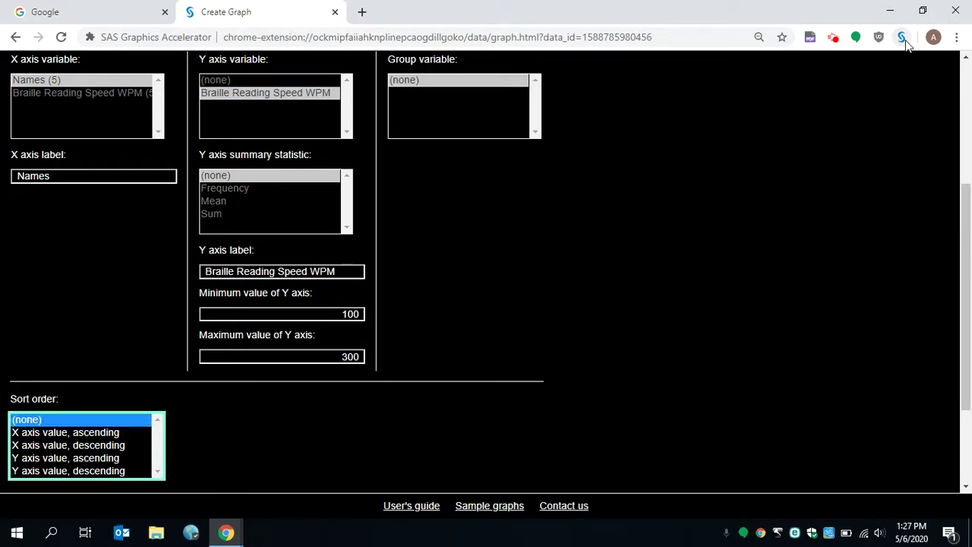
key("Down")
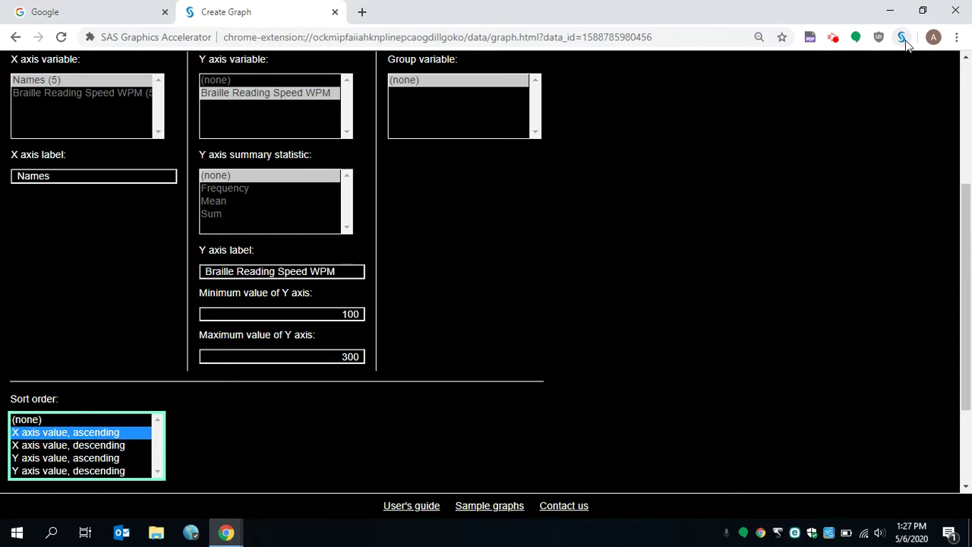
key("Down")
key("Down")
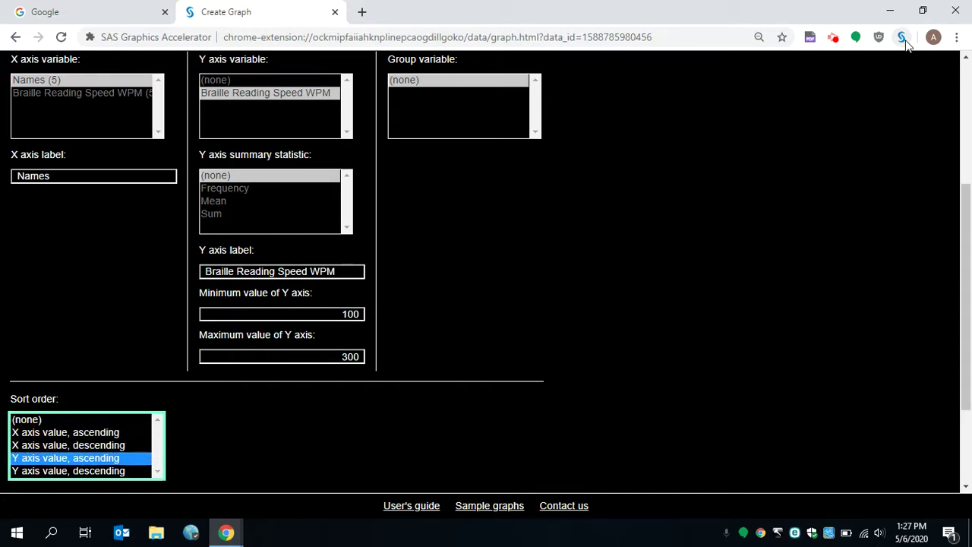
key("Return")
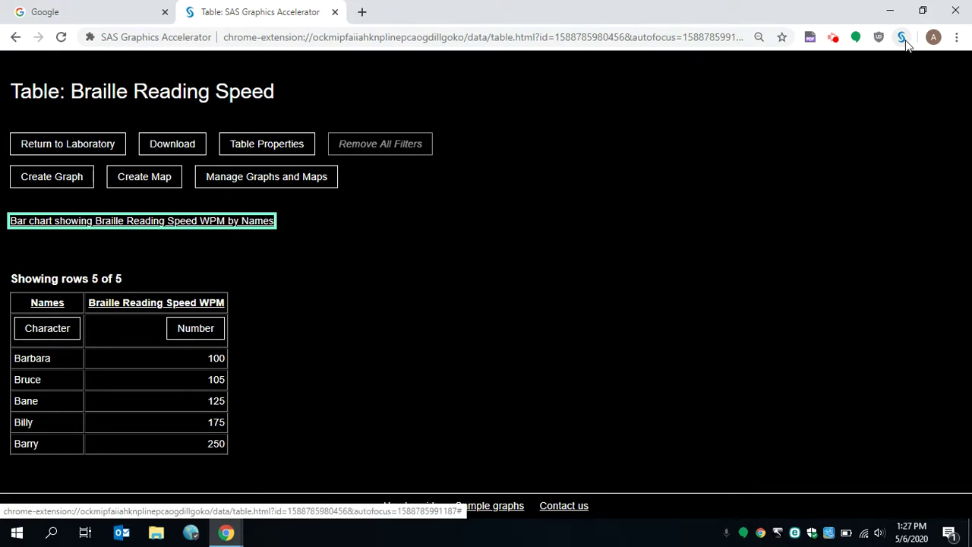
Open the Braille Reading Speed WPM by Names bar chart and step through its bars from first to last
key("Return")
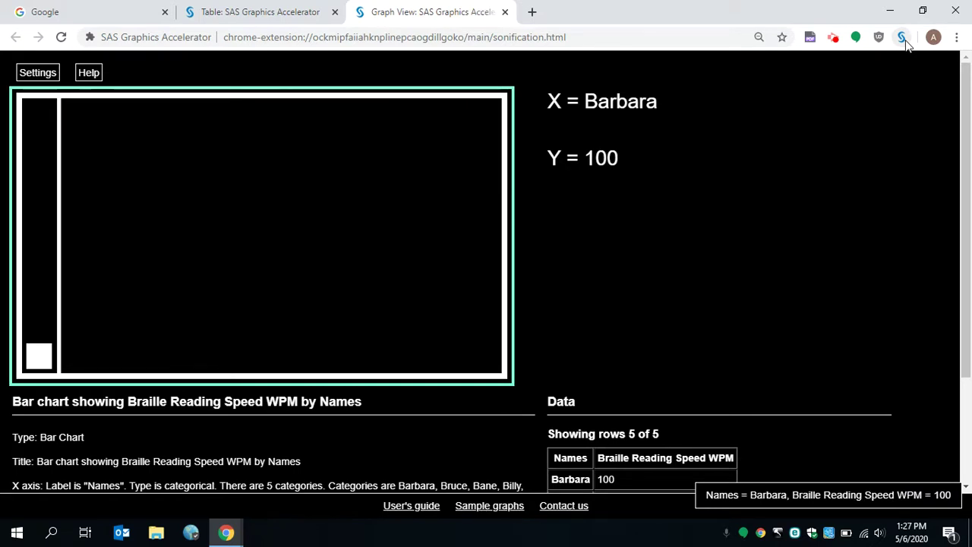
key("Right")
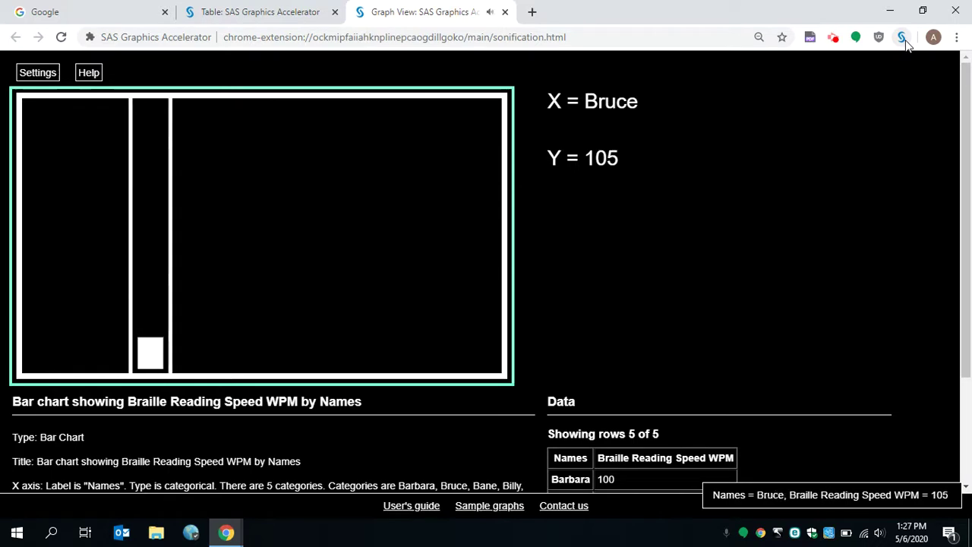
key("Right")
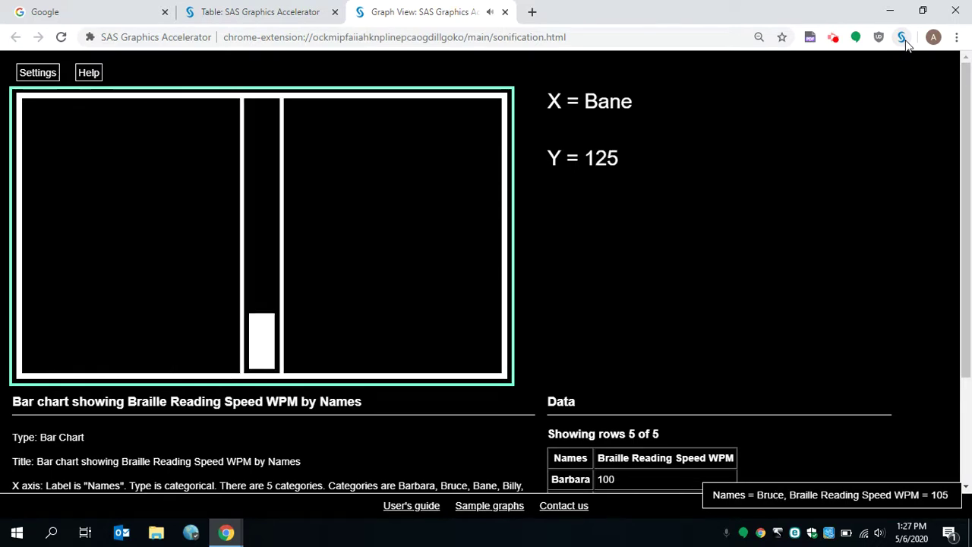
key("Right")
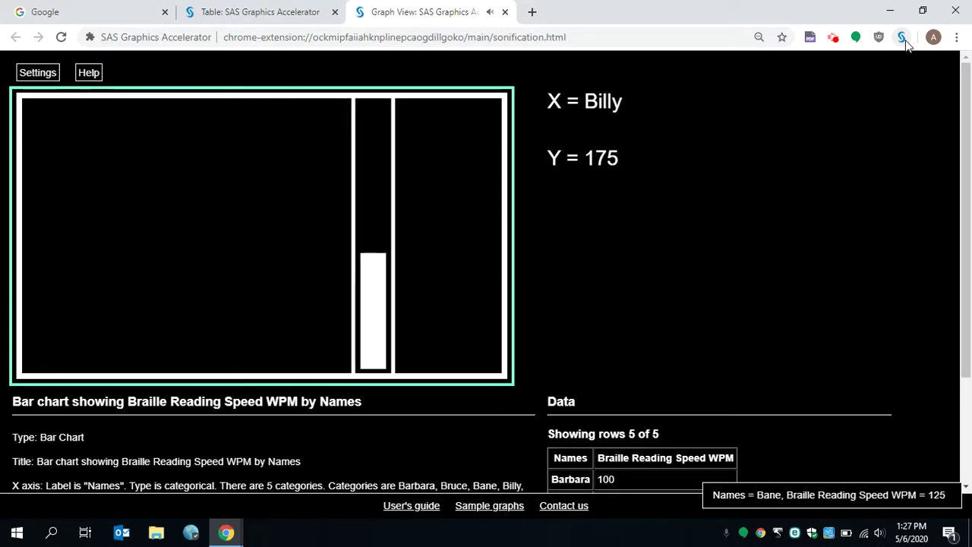
key("Right")
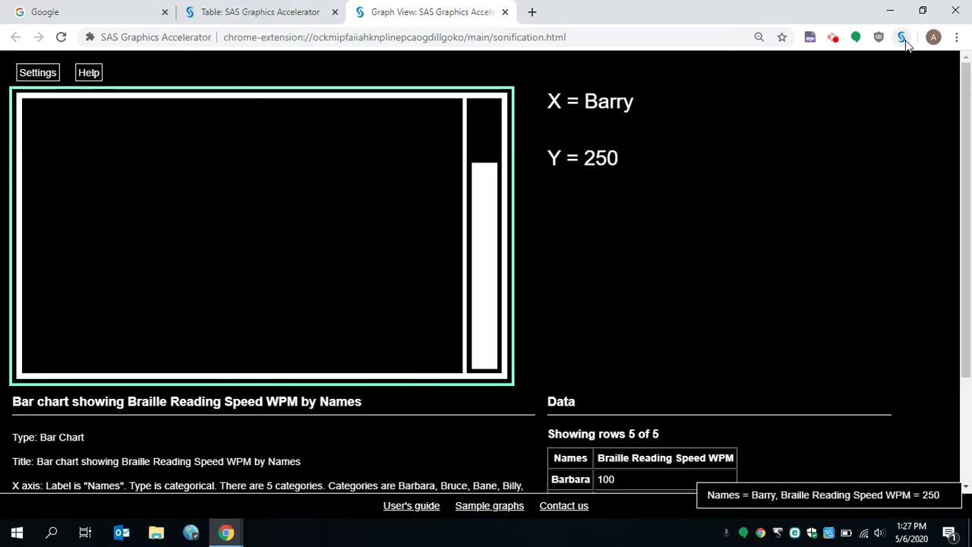
Sweep back and forth across the bars to compare the reading speeds by sound
key("Left")
key("Left")
key("Left")
key("Left")
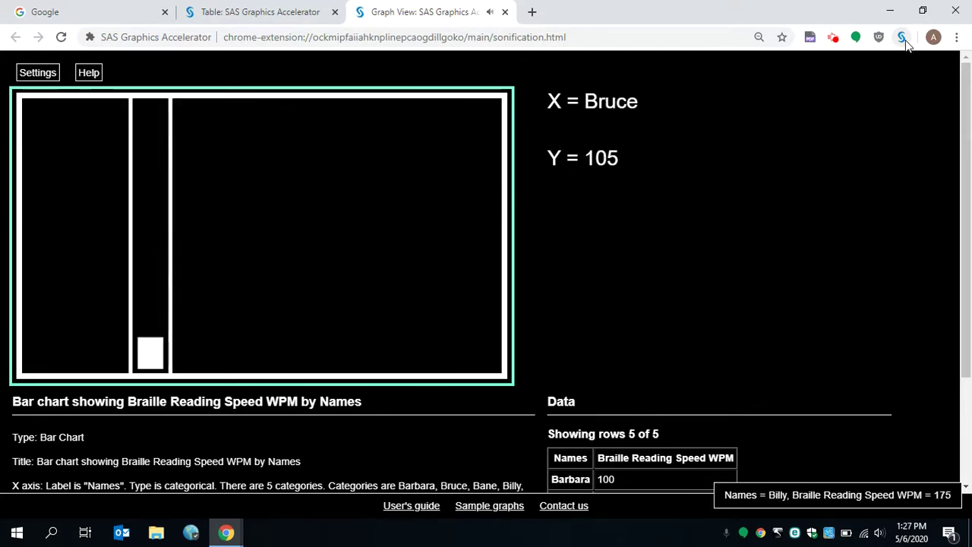
key("Right")
key("Right")
key("Right")
key("Right")
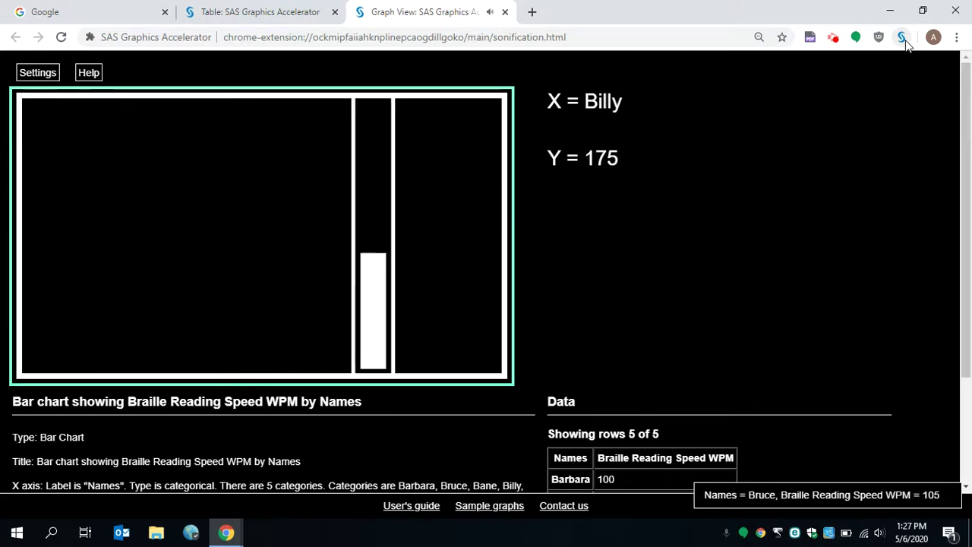
key("Left")
key("Left")
key("Left")
key("Left")
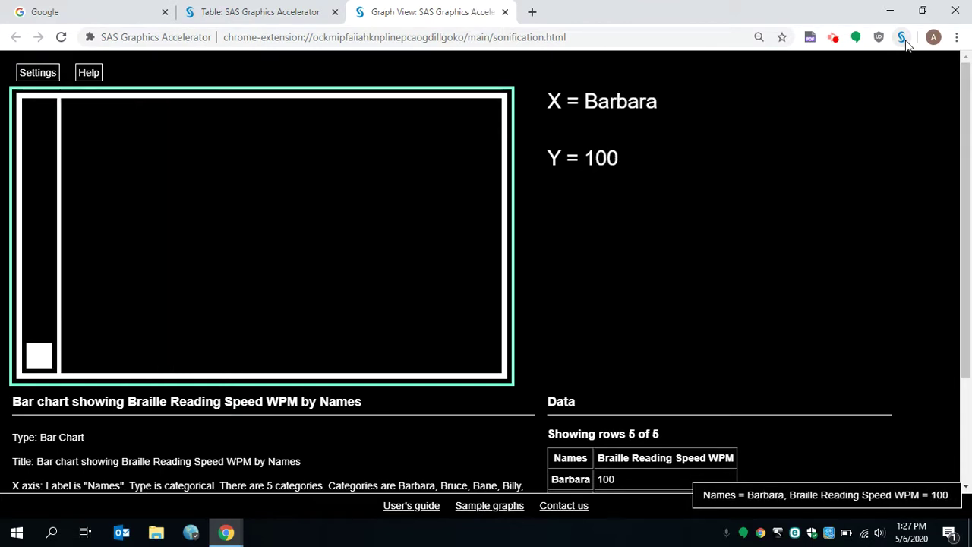
key("Right")
key("Right")
key("Right")
key("Right")
right_click(906, 44)
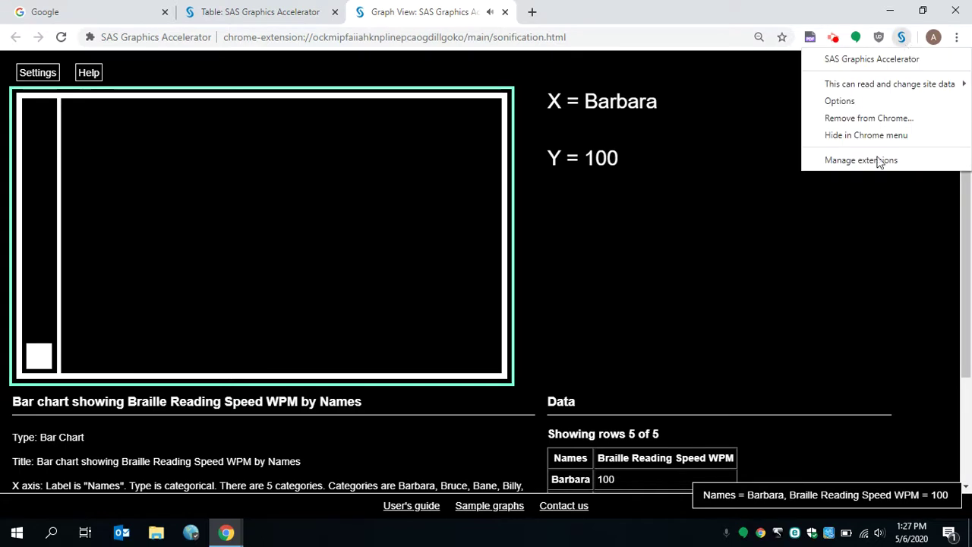
left_click(754, 483)
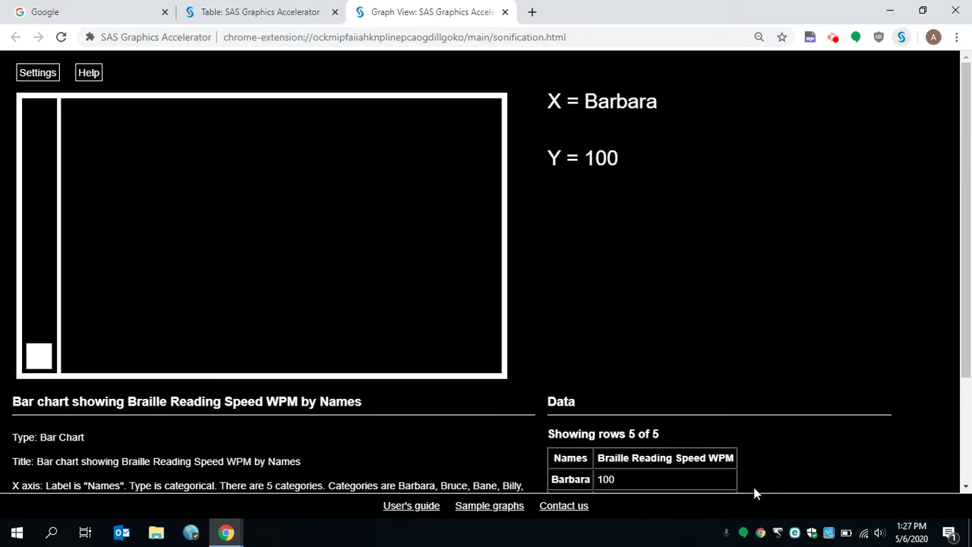
Return focus to the graph and examine each bar in order from the first to the last name
left_click(260, 289)
key("Right")
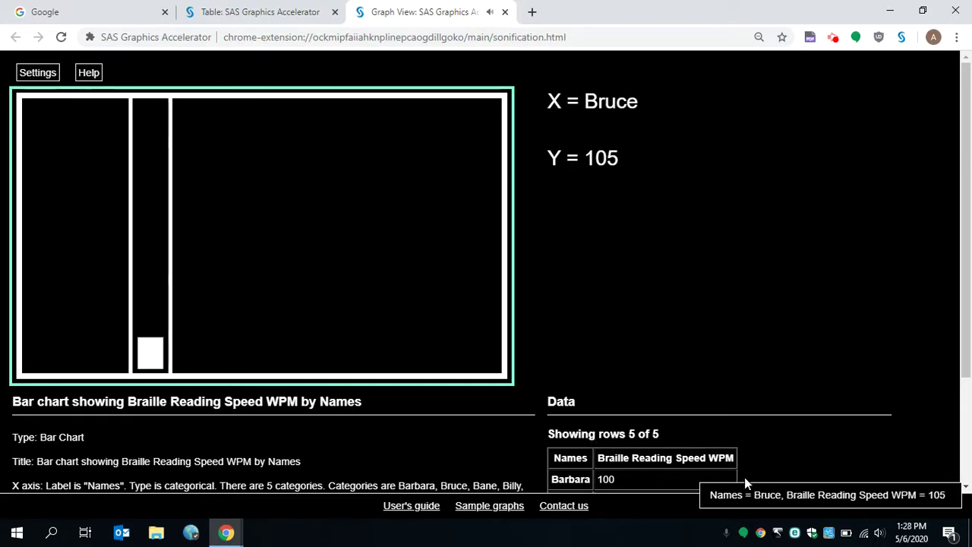
key("Right")
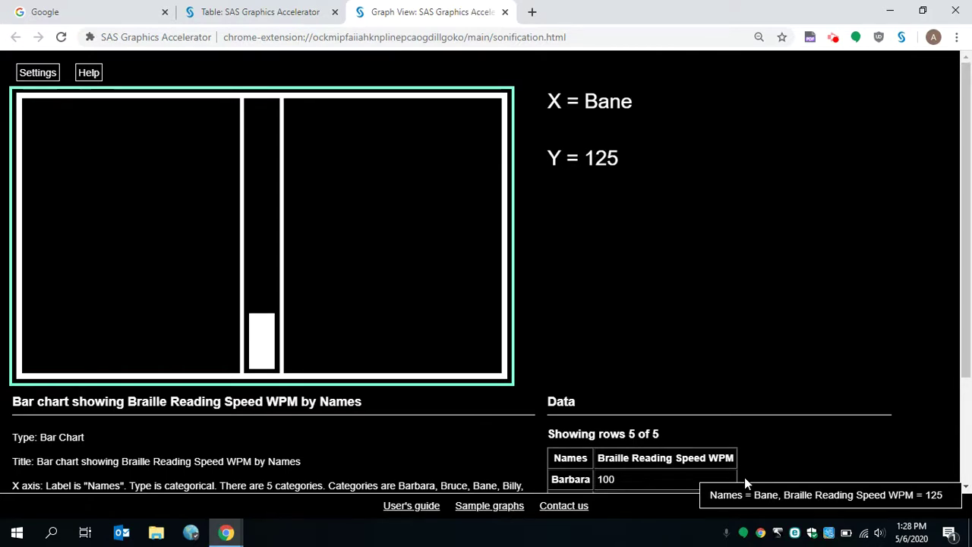
key("Right")
key("Right")
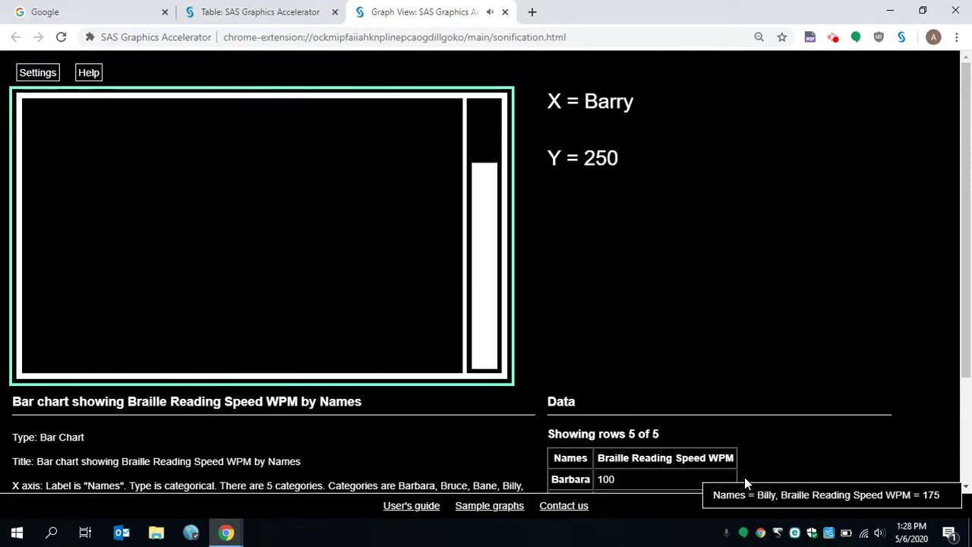